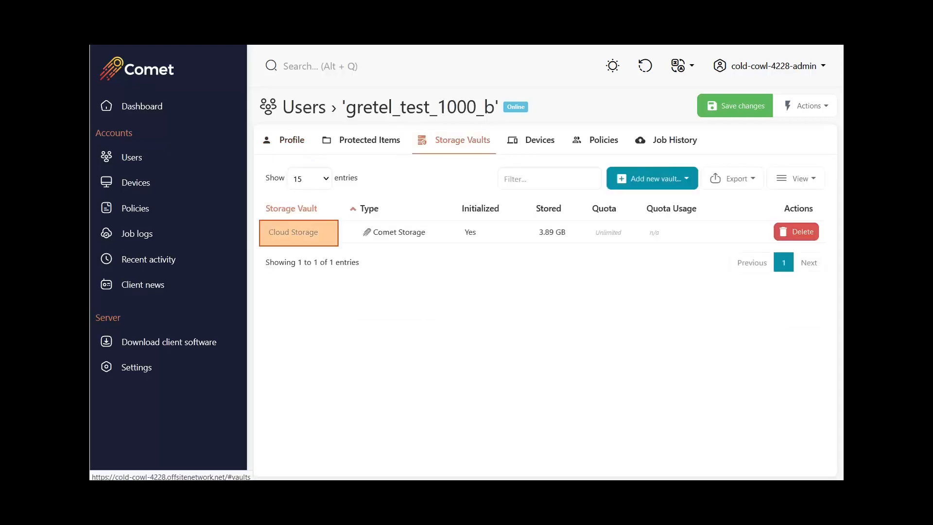
Step: Switch the Cloud Storage vault's retention policy from keeping all backups forever to "Only keep..."
left_click(294, 233)
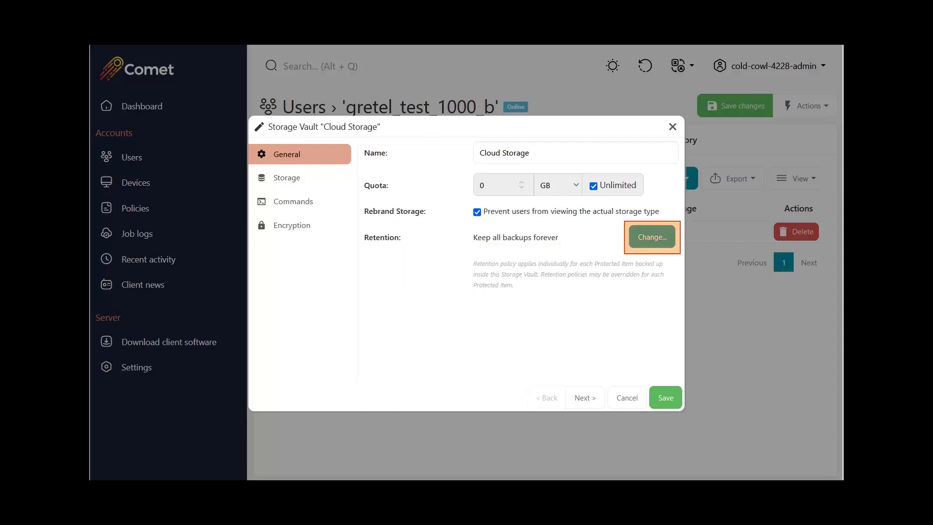
left_click(652, 237)
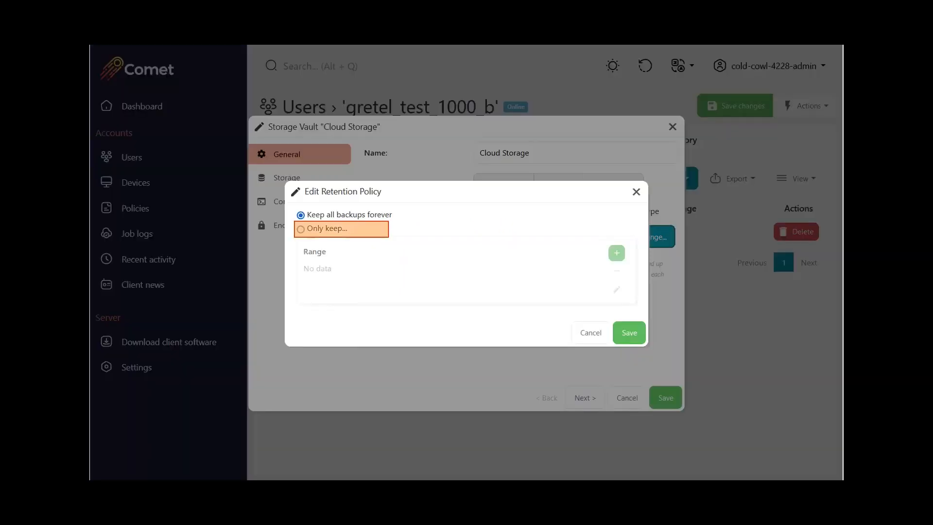
left_click(301, 229)
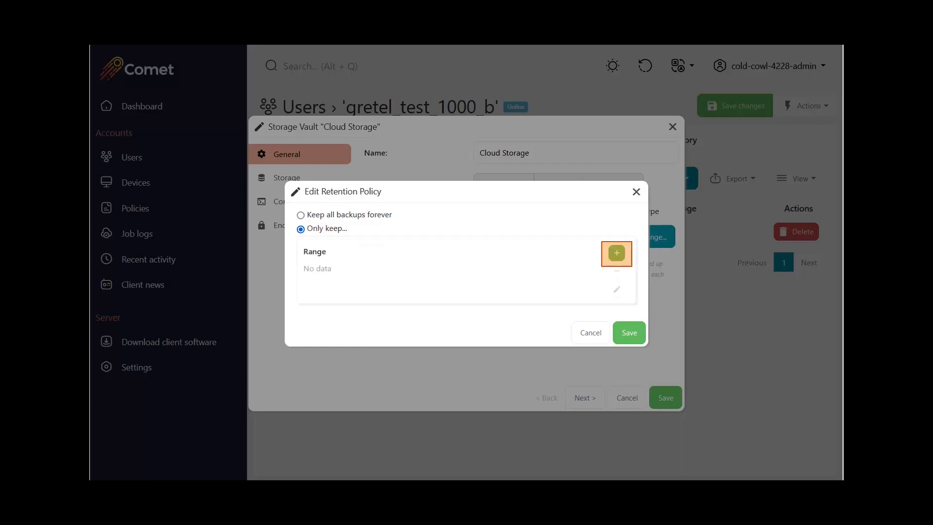
Step: Add a retention range of type "All backups in the last [...]" with 2 weeks and save it
left_click(617, 253)
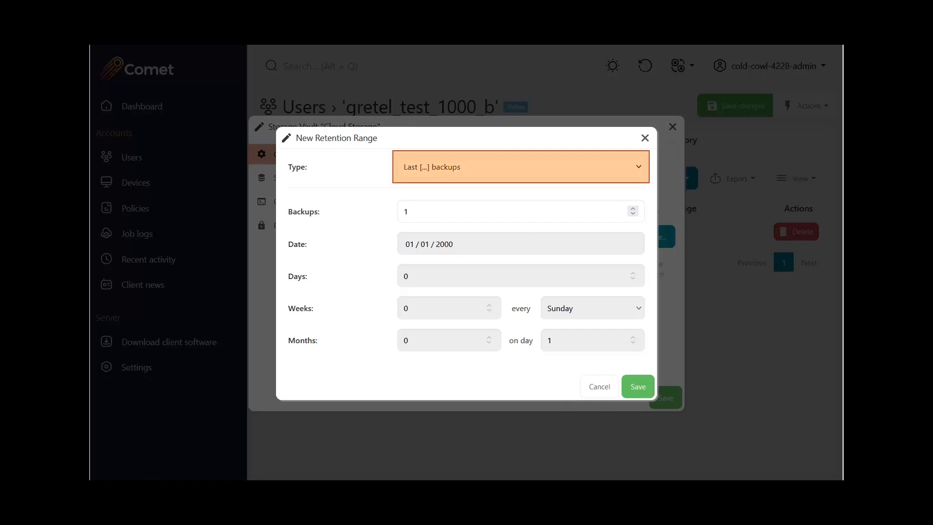
left_click(521, 166)
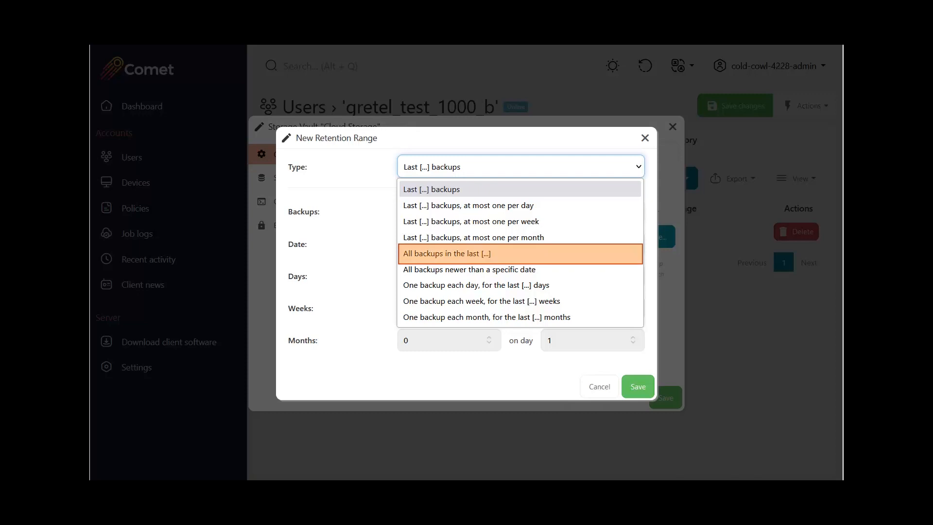
left_click(520, 254)
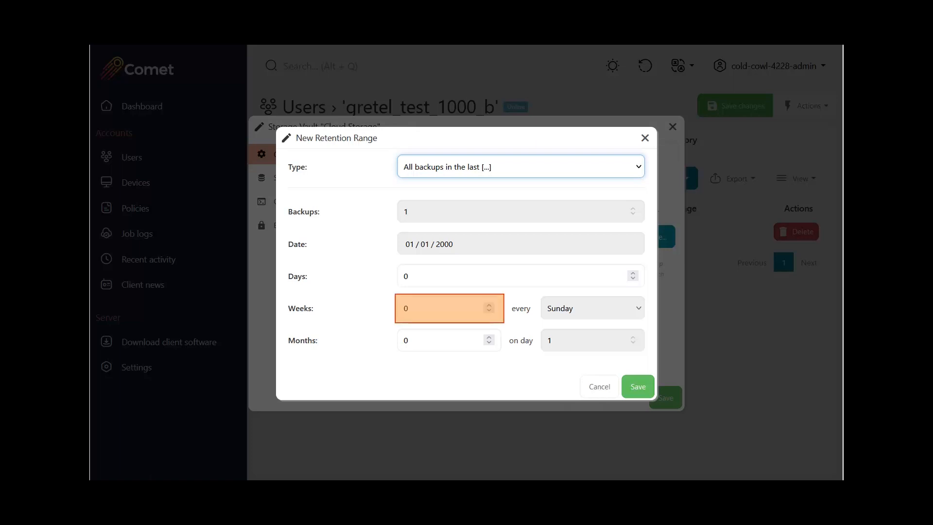
left_click(449, 308)
type("2")
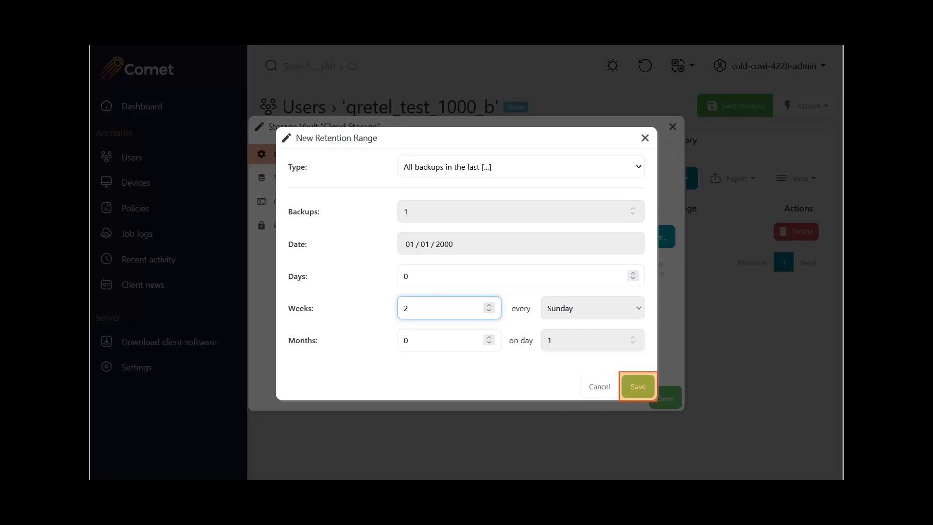
left_click(638, 386)
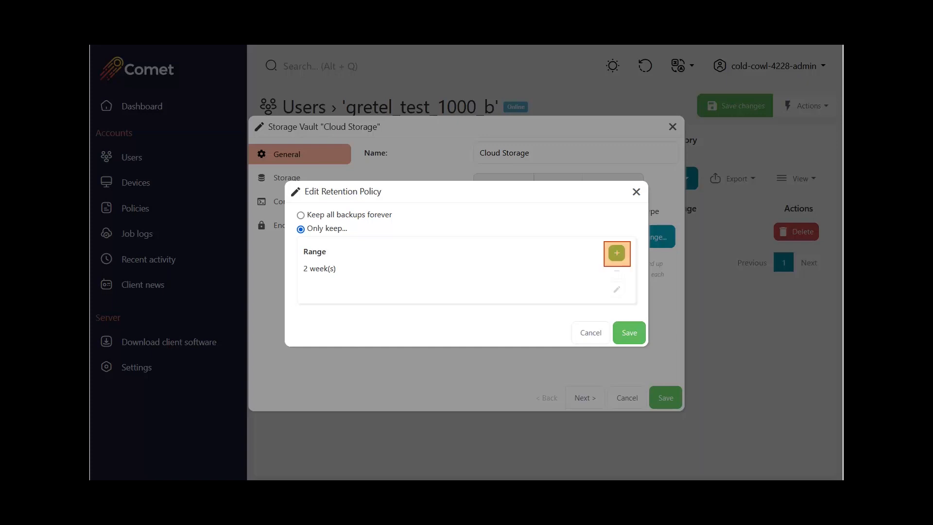
Step: Add a retention range that keeps the last 8 backups, at most one per week, and save it
left_click(617, 253)
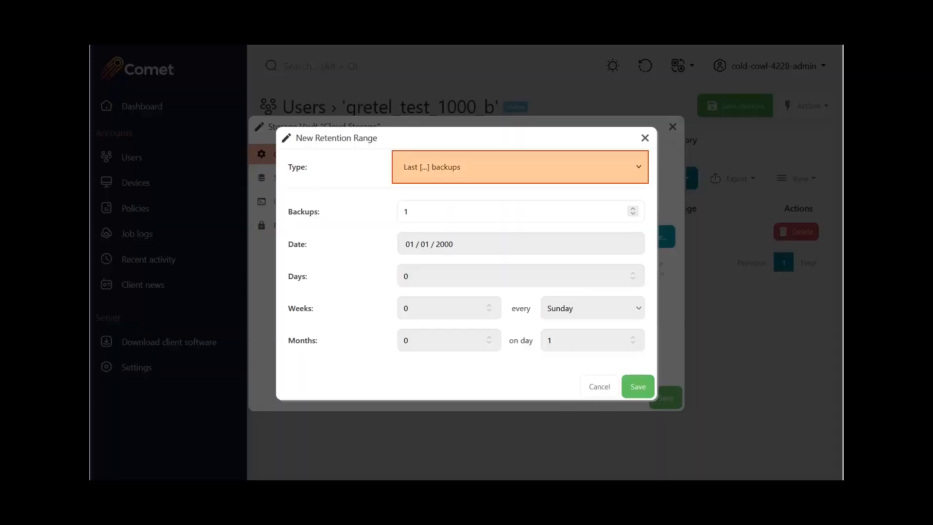
left_click(520, 167)
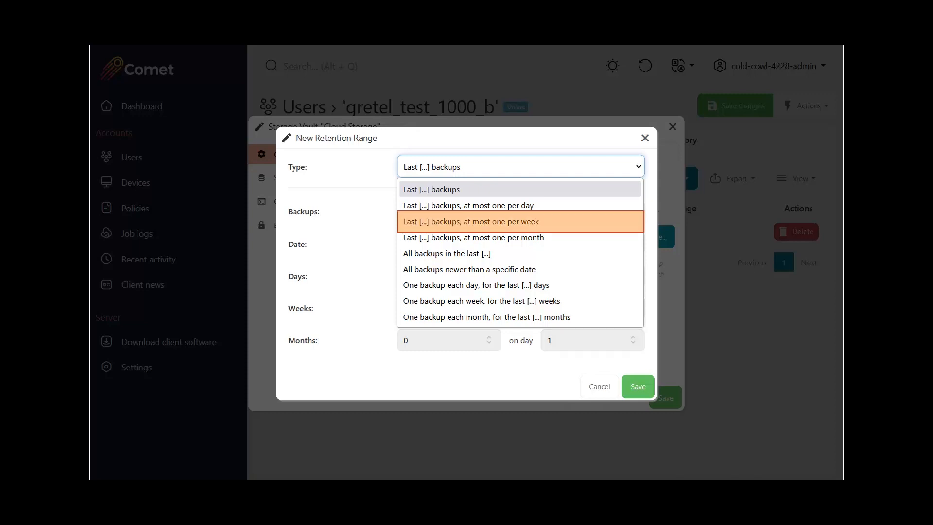
left_click(520, 221)
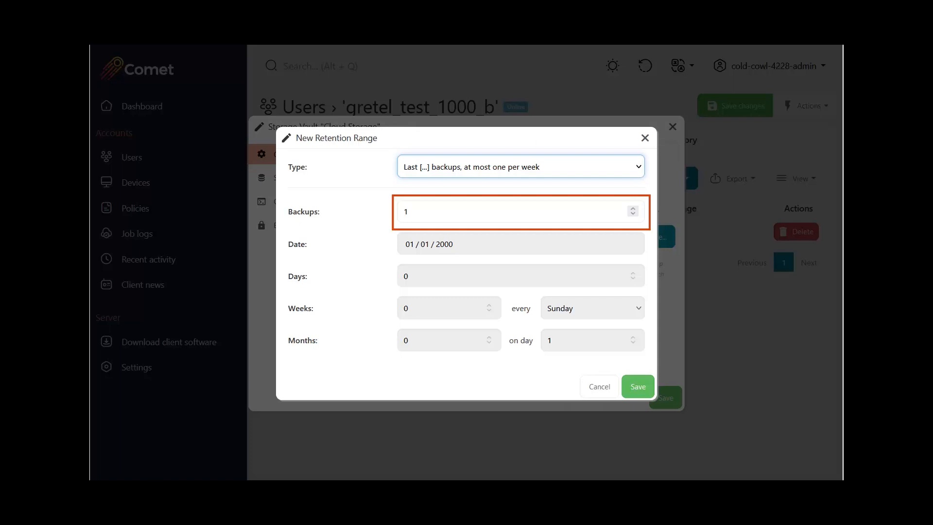
left_click(408, 211)
key("BackSpace")
type("8")
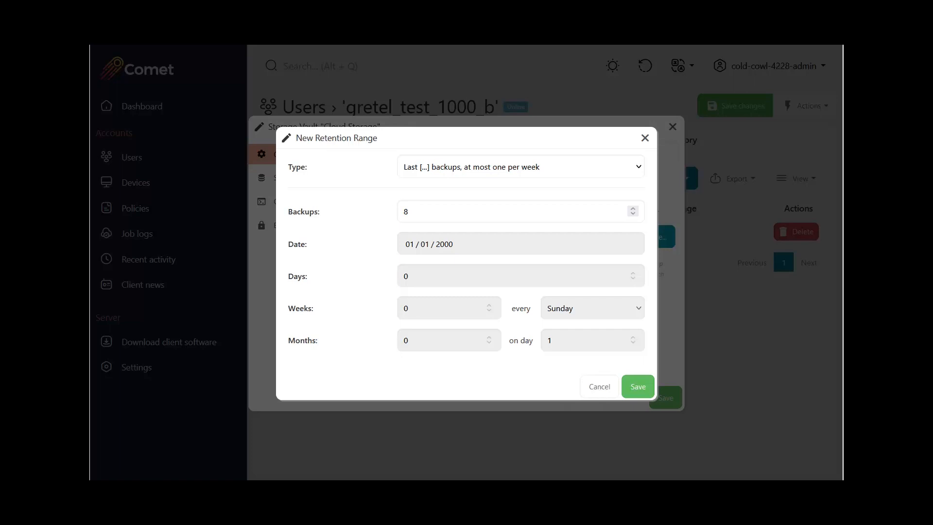
left_click(638, 386)
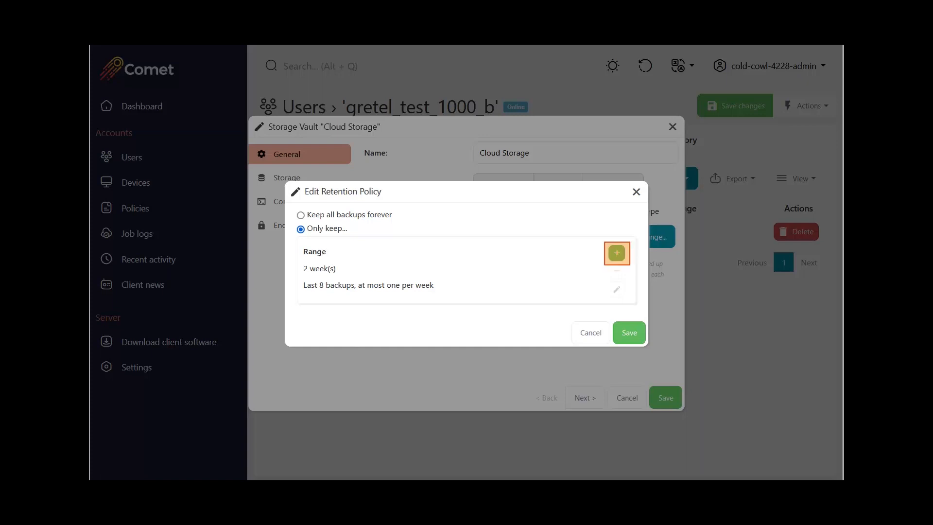
Step: Add a retention range that keeps the last 12 backups, at most one per month, and save it
left_click(616, 252)
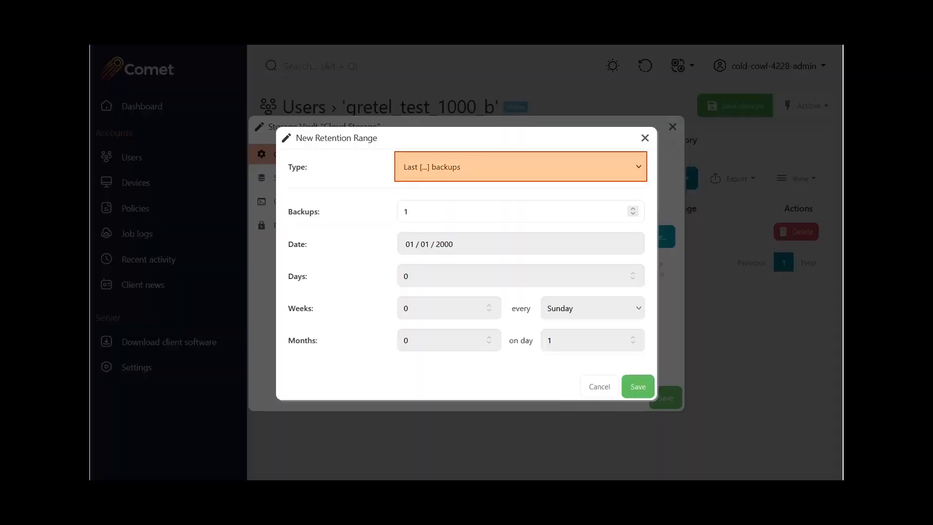
left_click(520, 166)
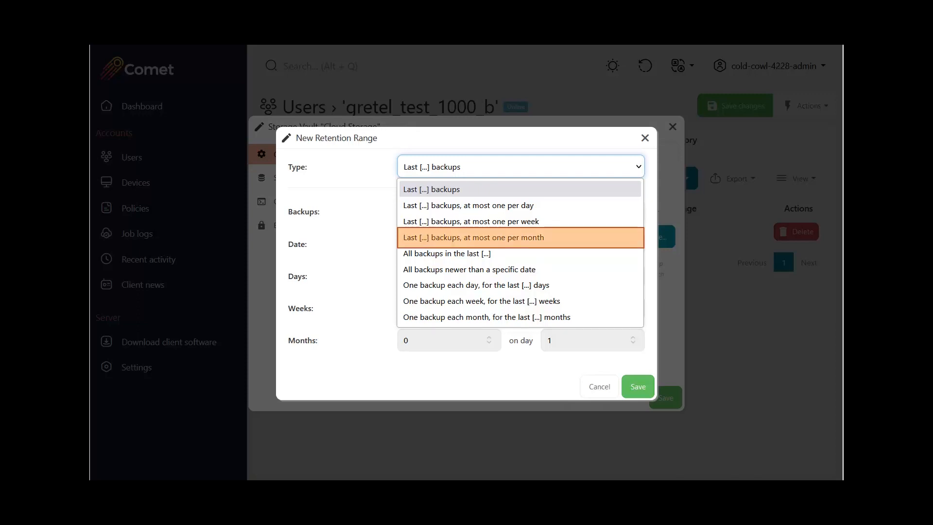
left_click(520, 237)
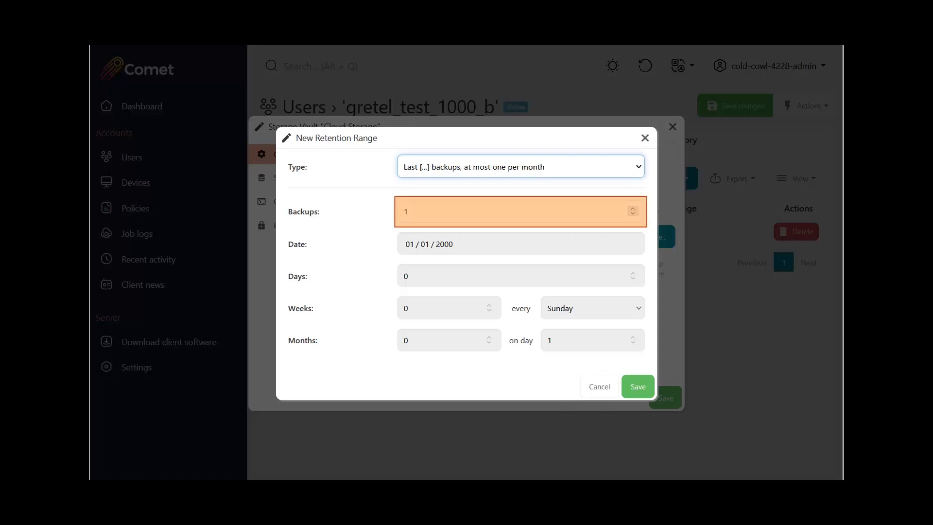
left_click(515, 212)
type("2")
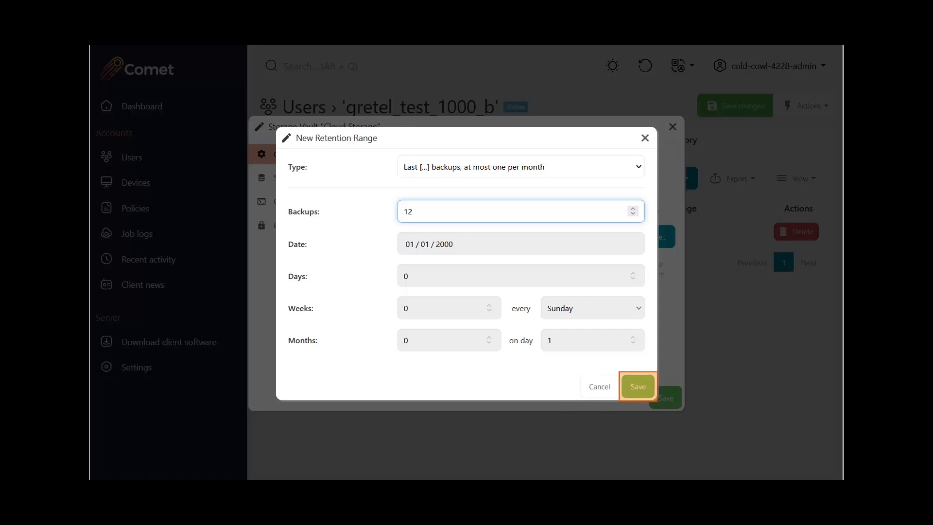
left_click(638, 386)
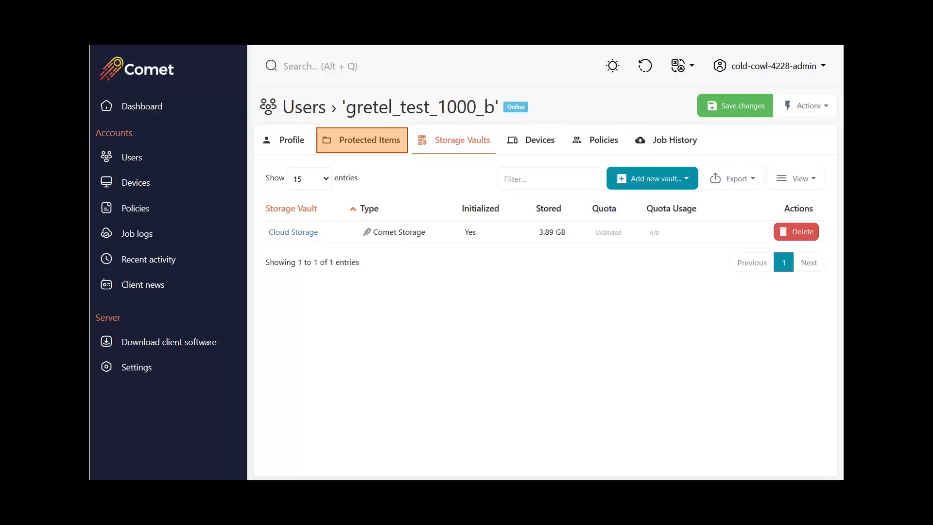
Step: Review the File and Folder Backup protected item's retention policy for Cloud Storage and close it without changes
left_click(362, 140)
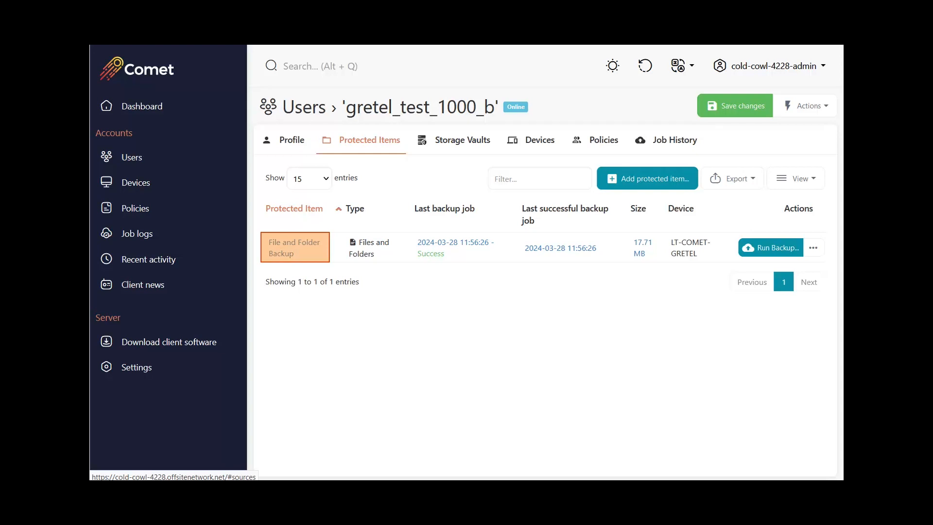
left_click(294, 247)
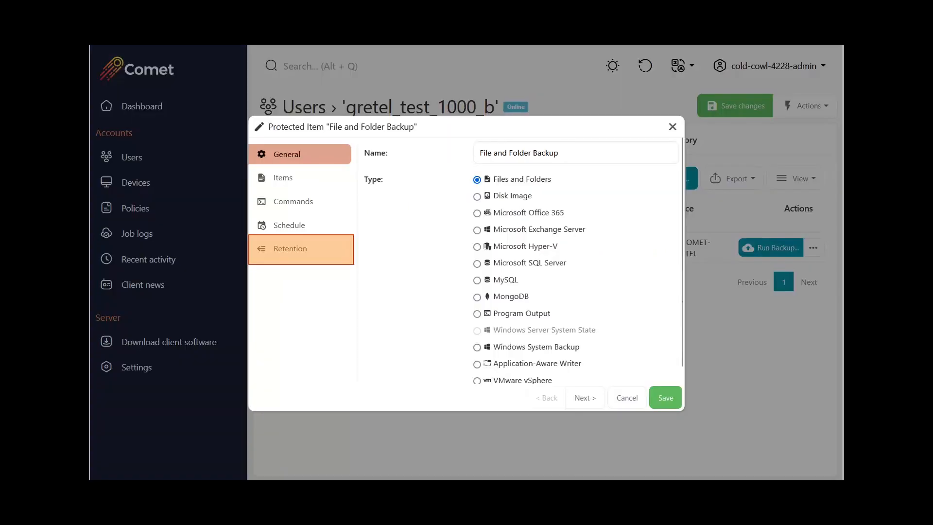
left_click(300, 249)
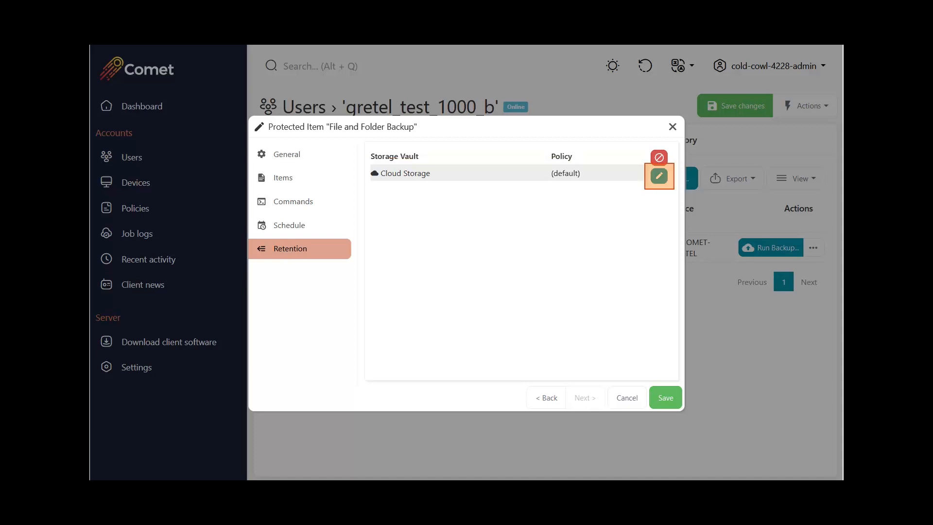
left_click(659, 176)
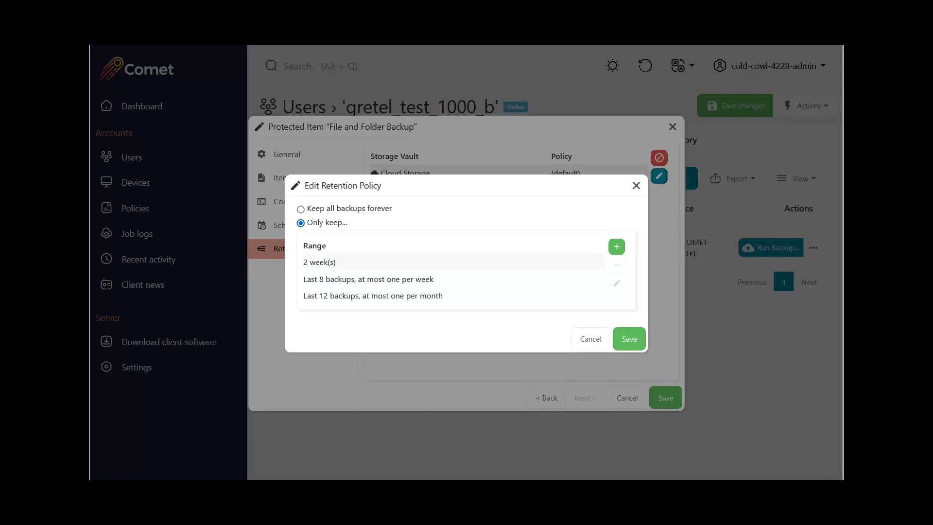
left_click(636, 185)
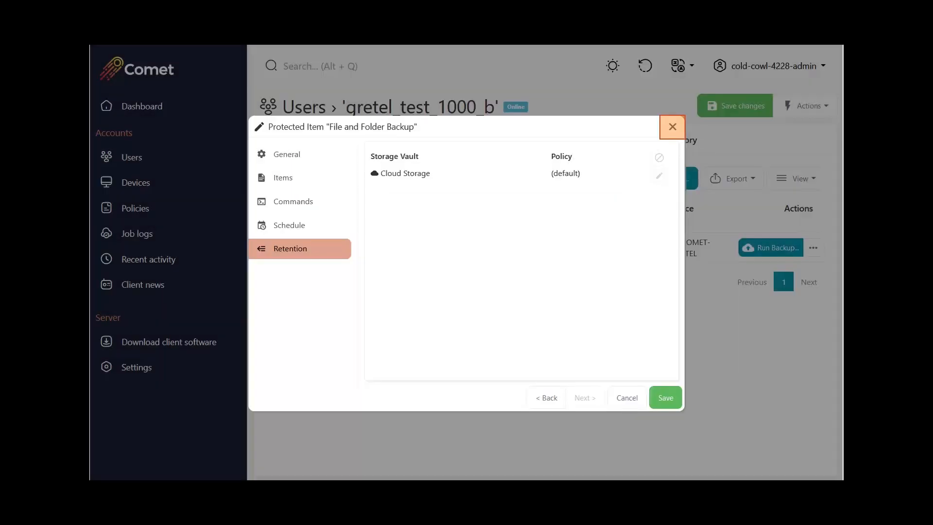
left_click(672, 127)
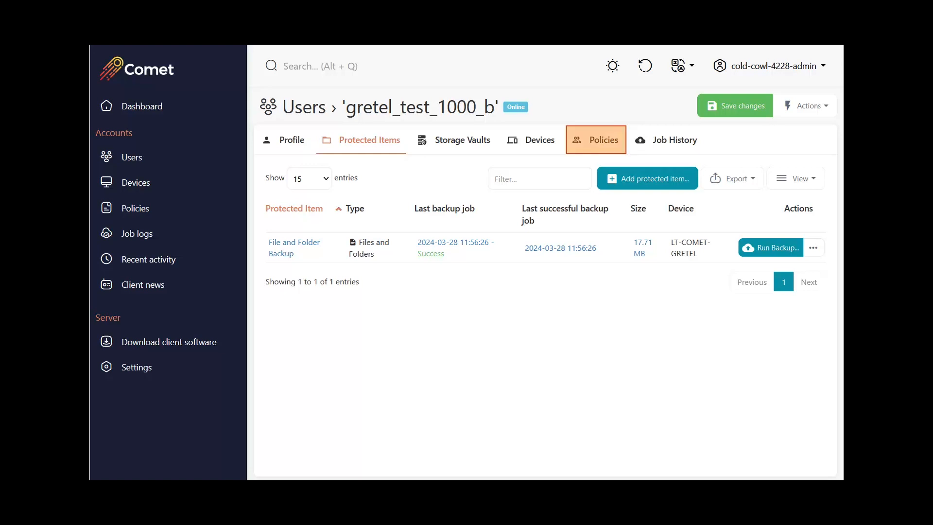
Step: In the retention section of the user's policy, set the default retention to "Only keep..." and start a new retention range
left_click(597, 140)
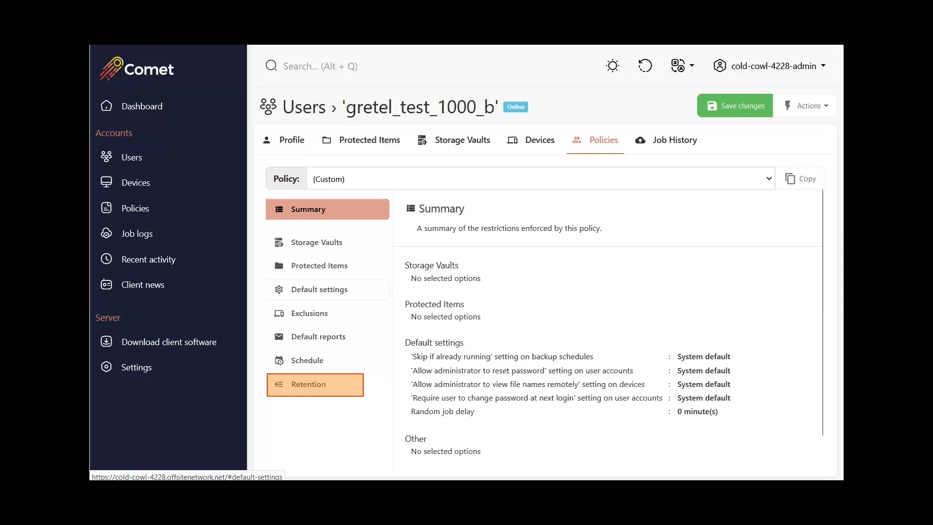
left_click(315, 385)
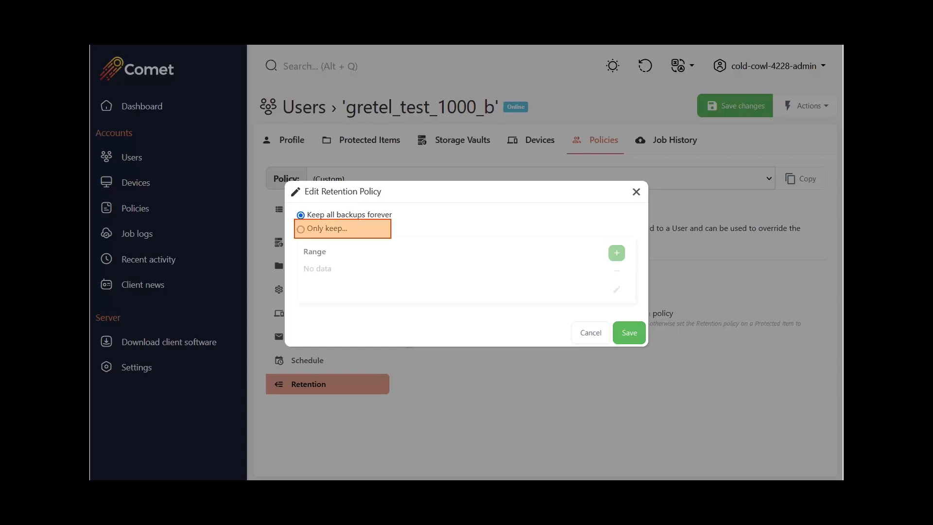
left_click(301, 229)
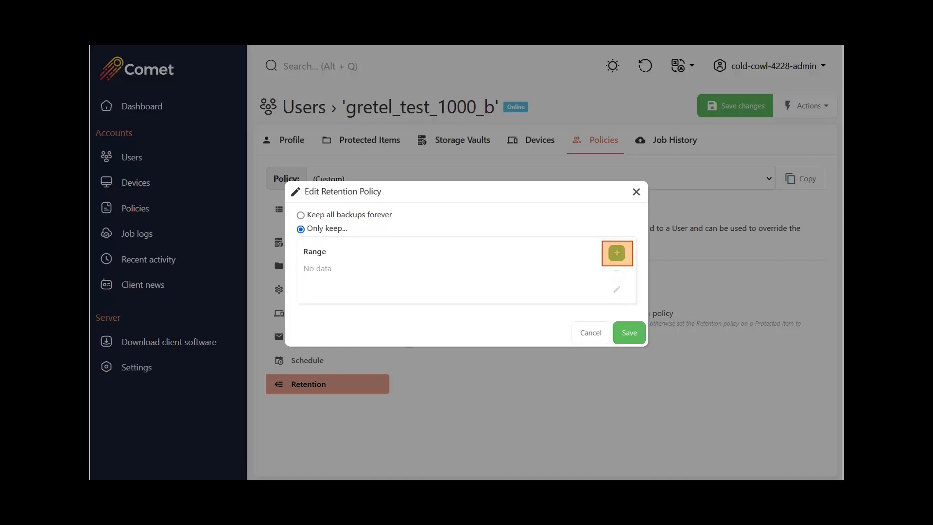
left_click(617, 252)
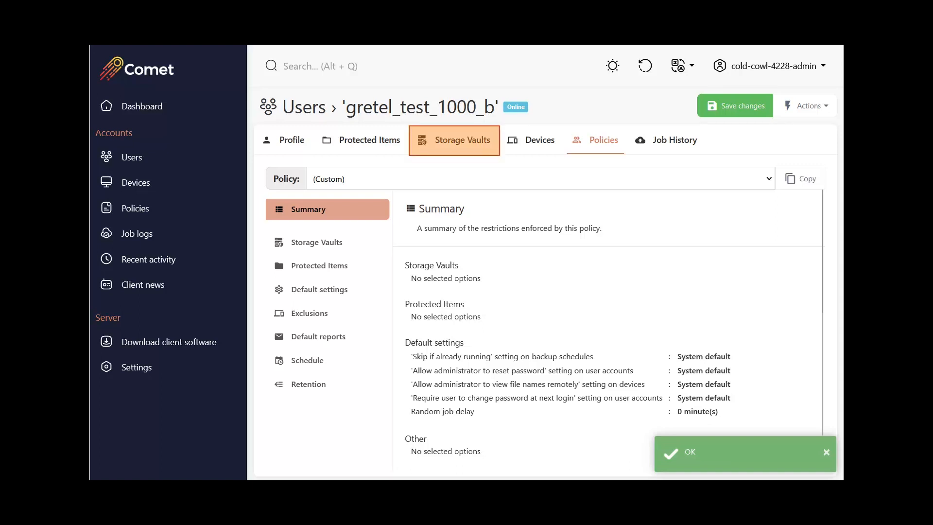
Step: Add a new Cloud Storage vault to the user and check the retention settings of the new and the original vault
left_click(454, 141)
left_click(652, 178)
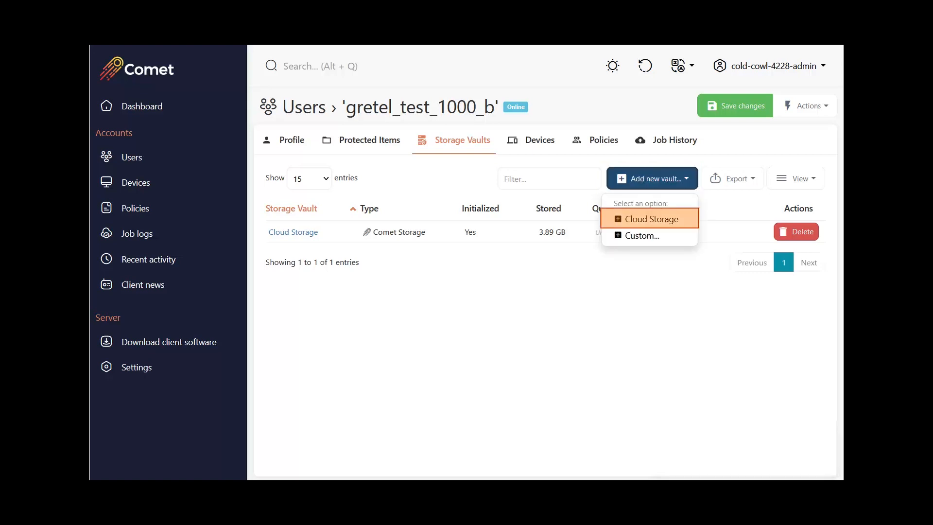
left_click(650, 220)
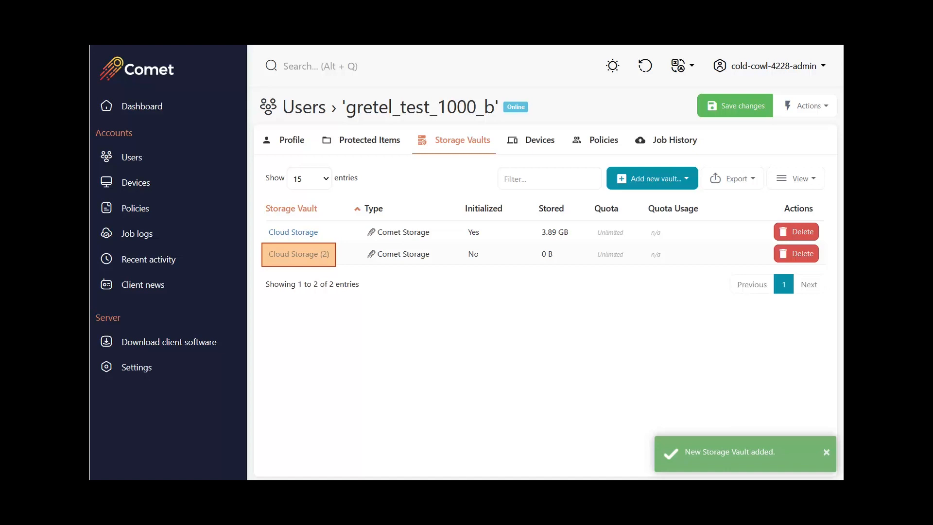
left_click(298, 254)
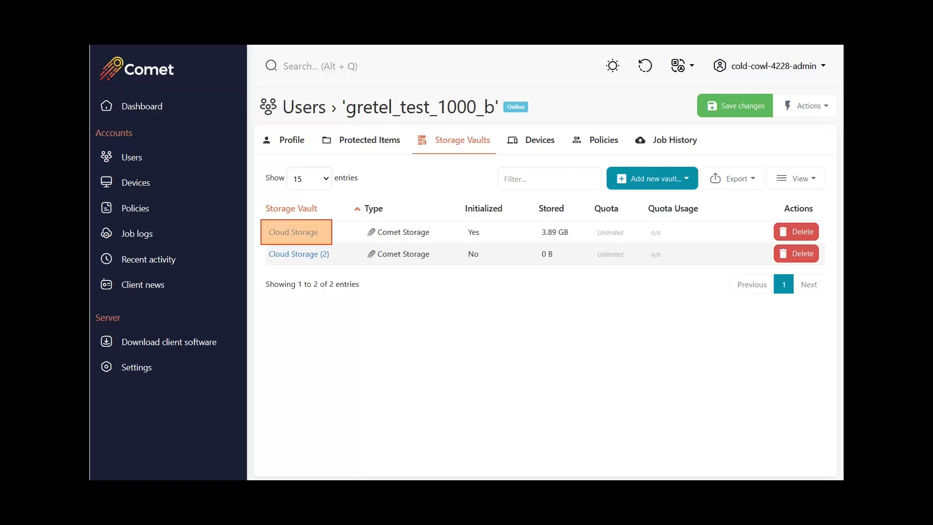
left_click(293, 232)
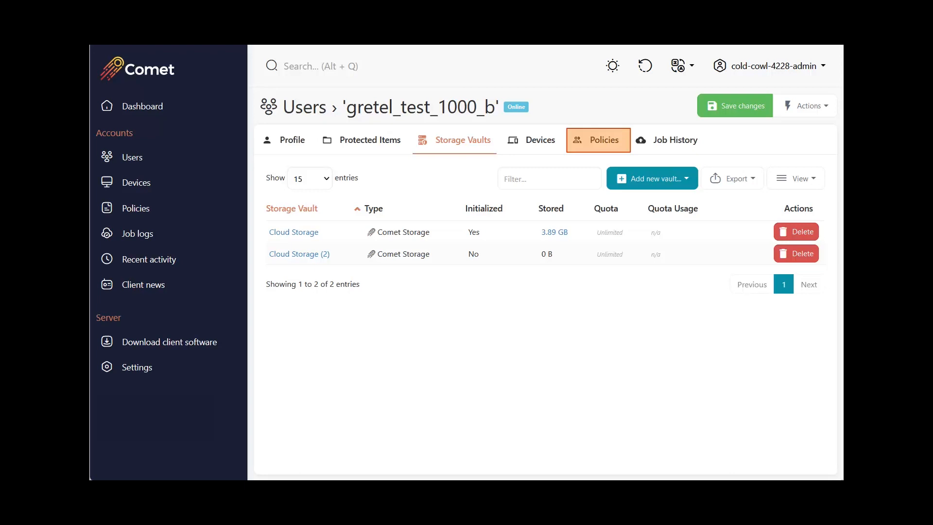
Step: Enforce the policy's retention for all Storage Vaults, prevent Protected Items from overriding the vault retention policy, and save the changes
left_click(597, 140)
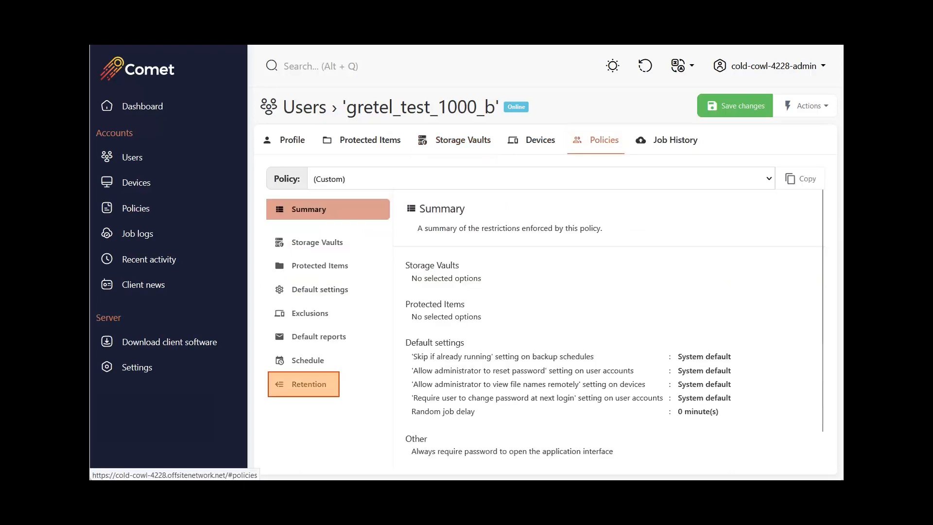
left_click(303, 383)
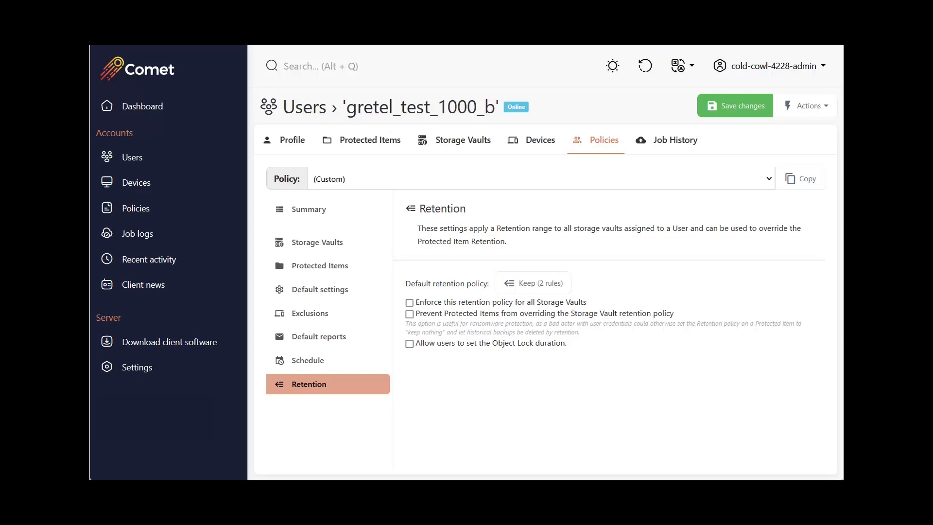
left_click(410, 302)
left_click(410, 314)
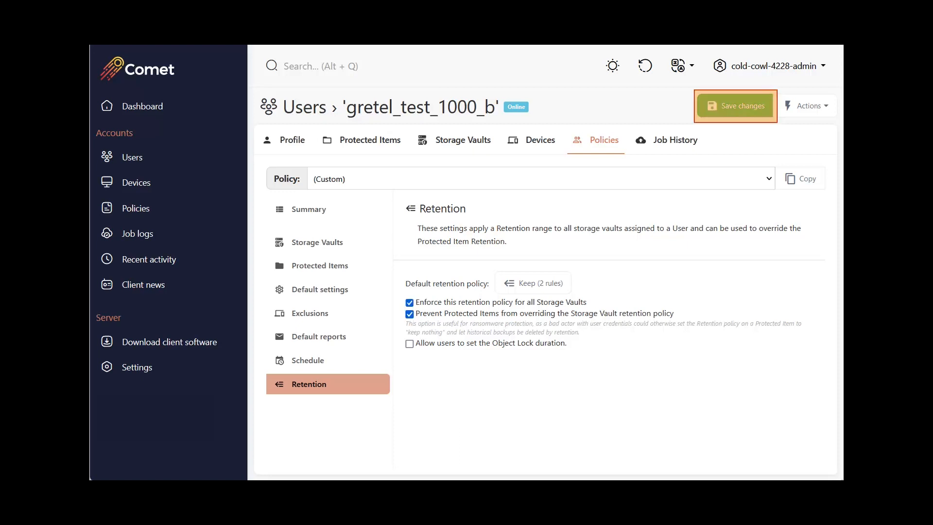
left_click(735, 106)
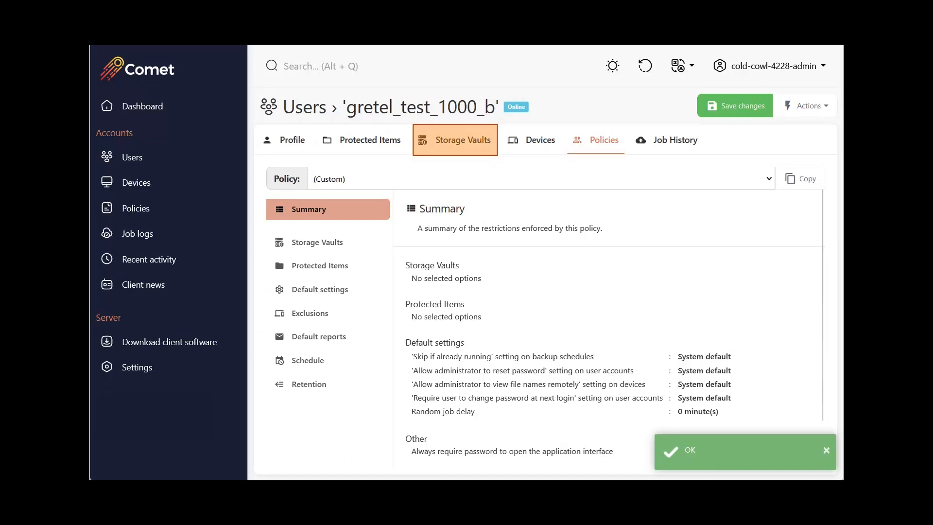
Step: Check the original Cloud Storage vault's retention setting and whether it can still be changed
left_click(455, 139)
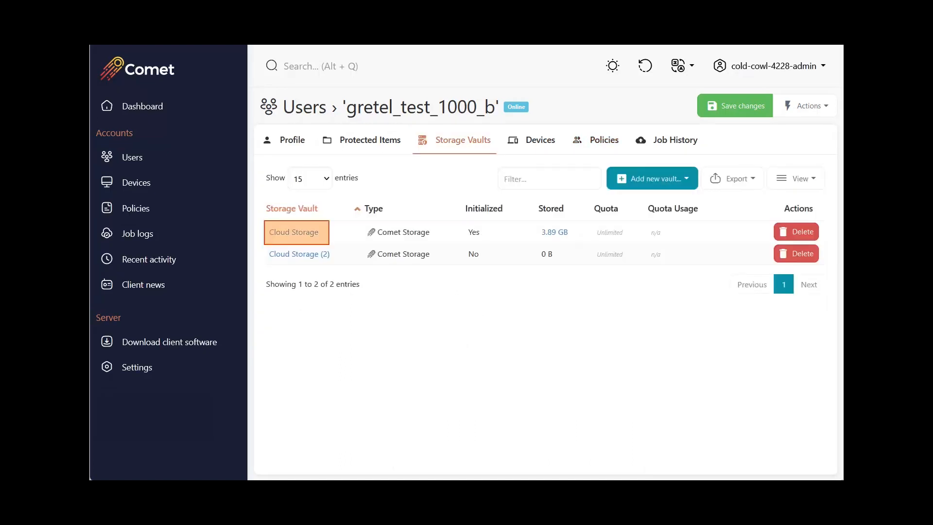
left_click(294, 232)
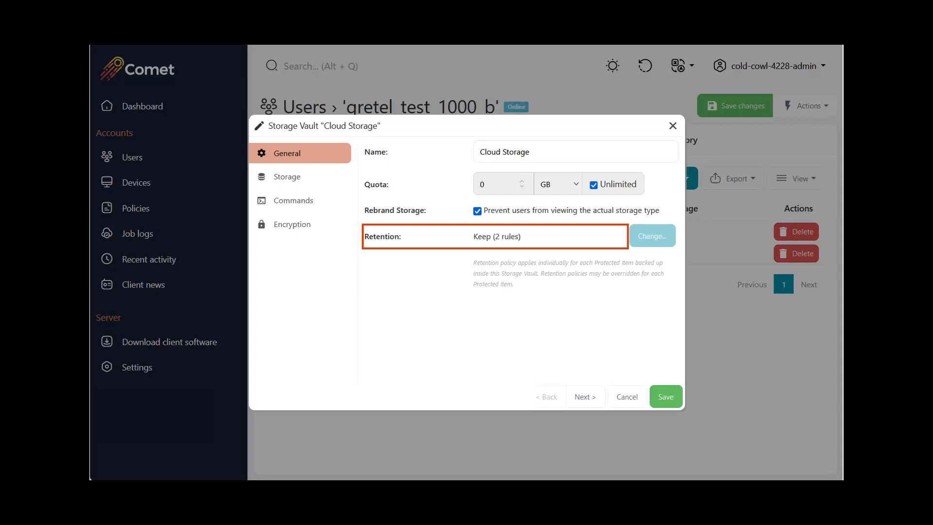
mouse_move(648, 240)
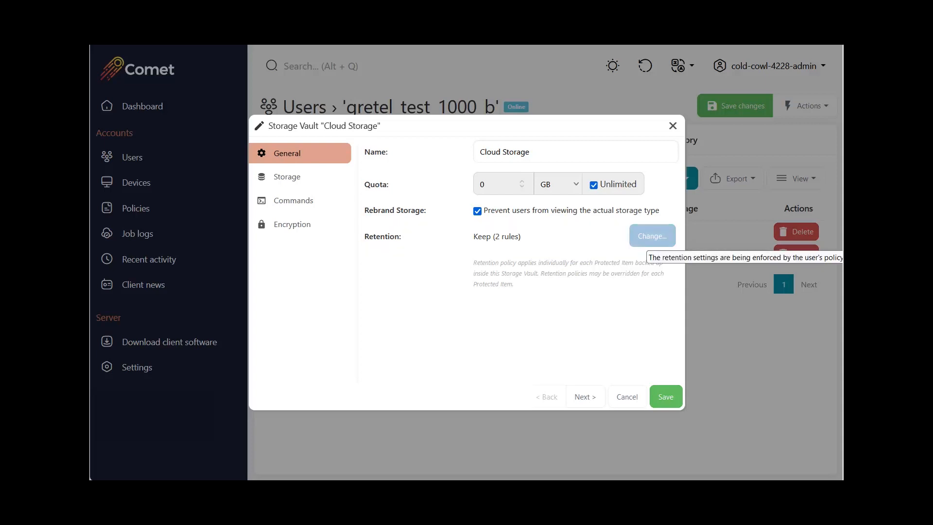
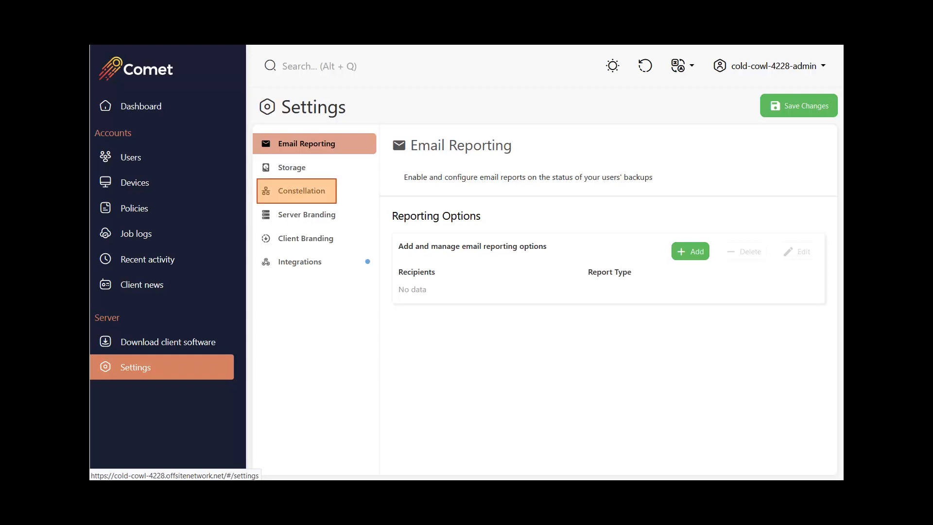
Step: Add a Constellation Role target described as "Main Server", using the Comet Server type with a Local address
left_click(301, 191)
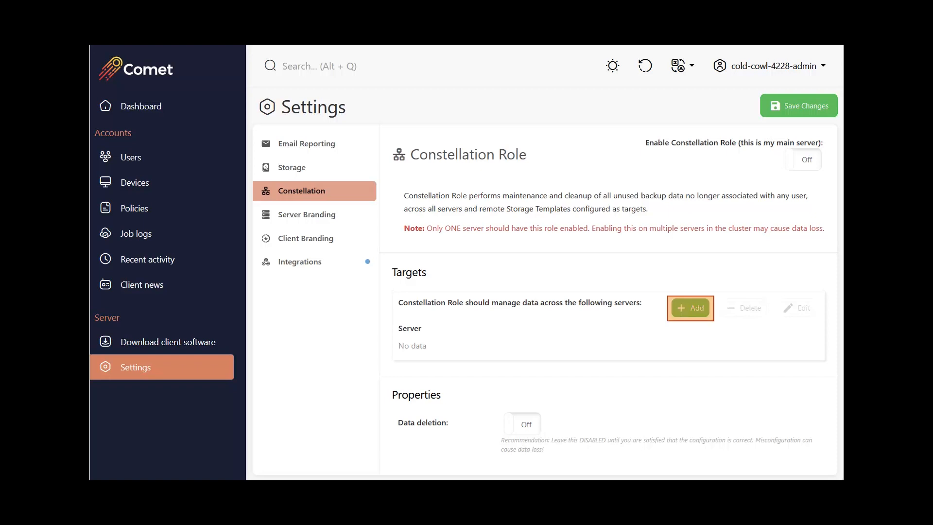
left_click(690, 307)
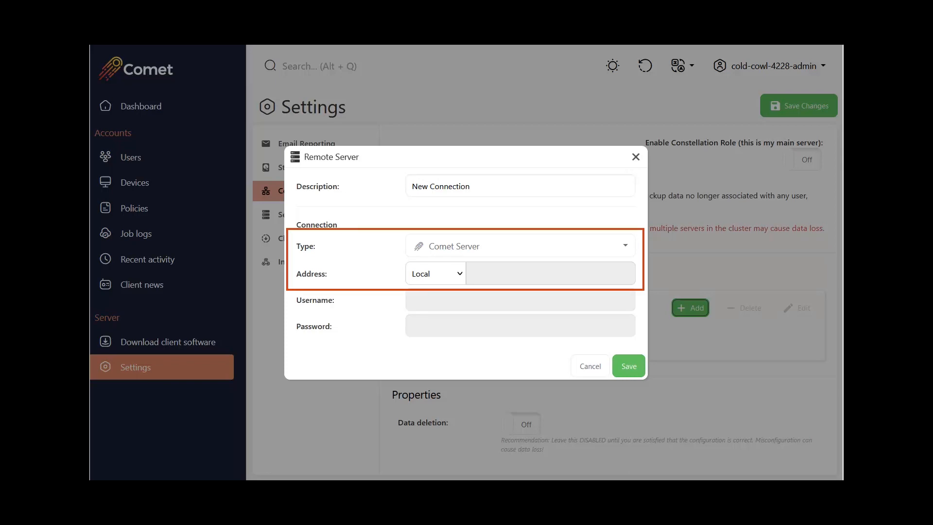
triple_click(441, 186)
type("Main Server")
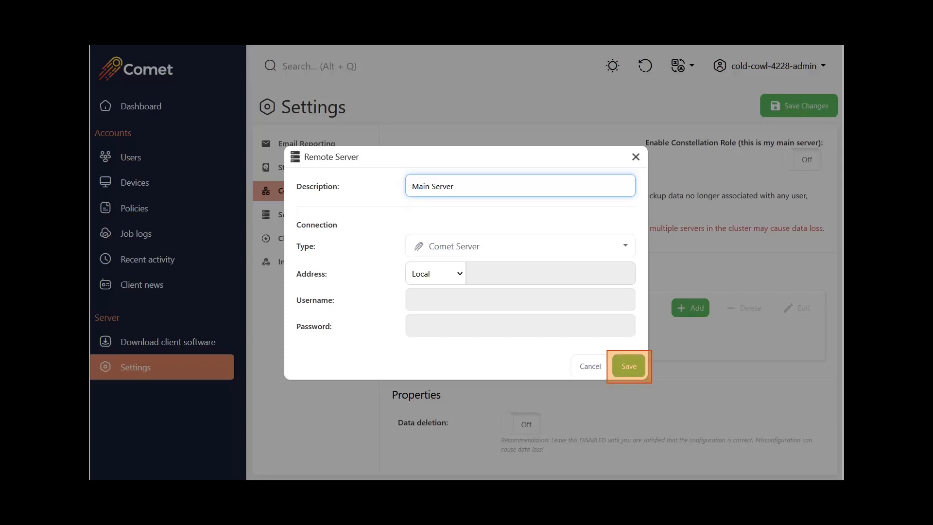
left_click(629, 366)
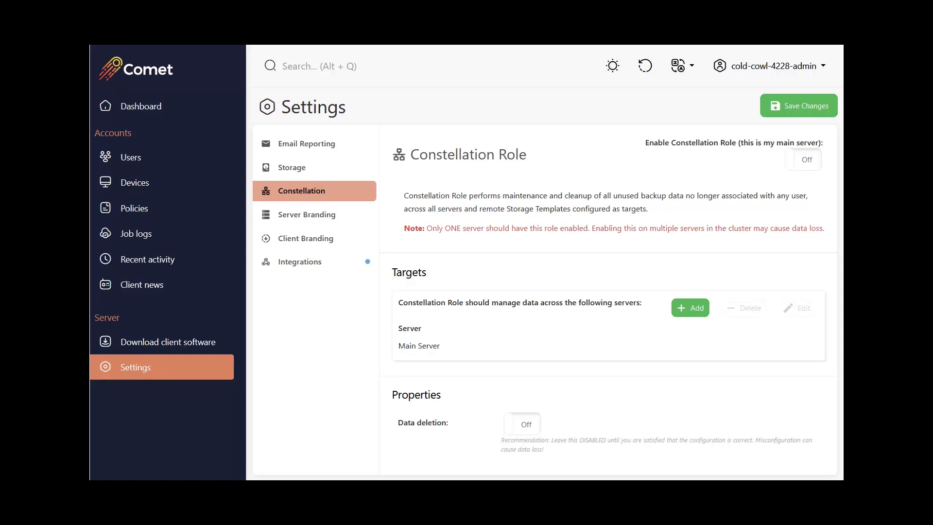
Step: Add a Wasabi target described as "Comet Storage Template" with its bucket name, root access key and root secret key
left_click(690, 308)
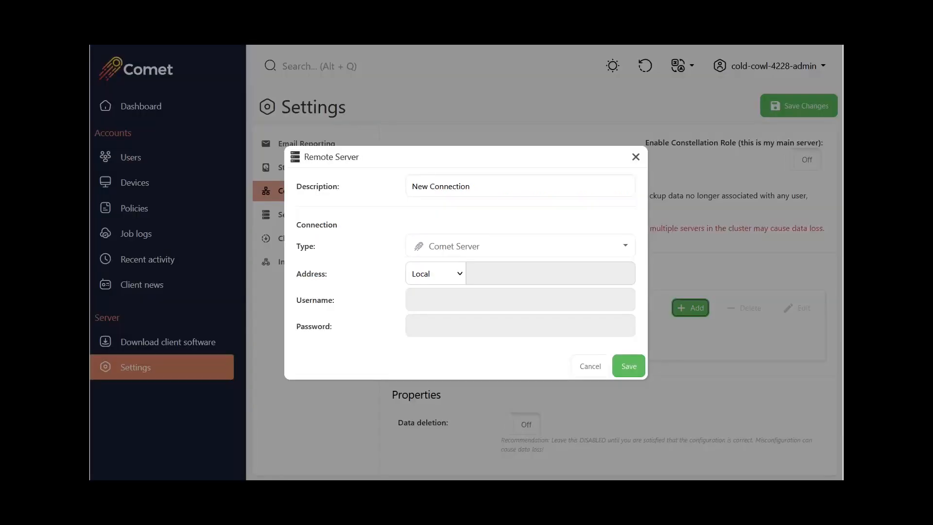
type("Comet Storage Template")
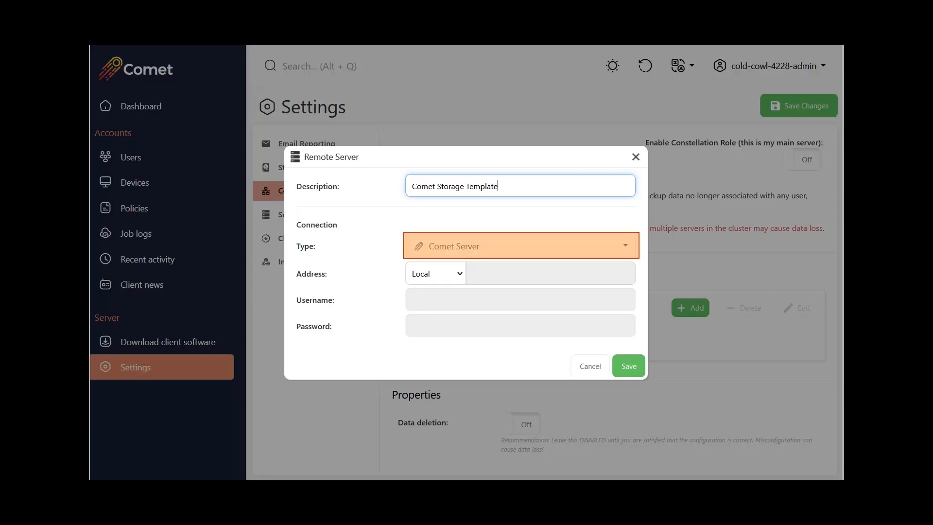
left_click(521, 245)
left_click(520, 362)
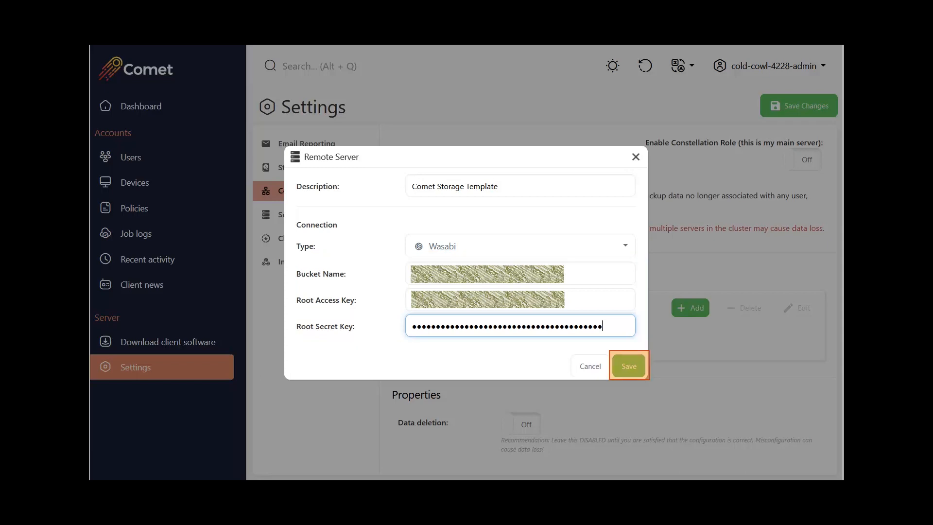
left_click(629, 366)
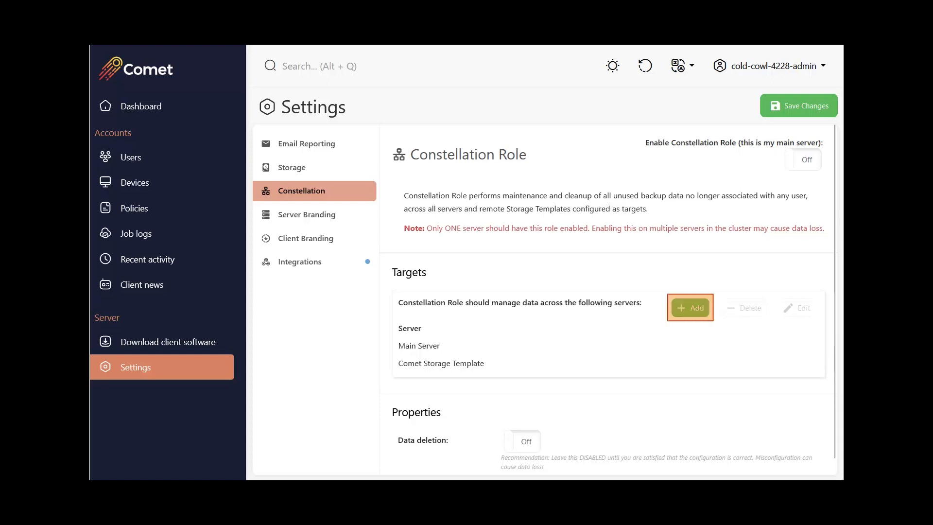
Step: Start adding a Constellation target described as "Secondary Comet Server", using the Comet Server type with a Remote address
left_click(690, 308)
left_click(471, 186)
type("Secondary Comet Server")
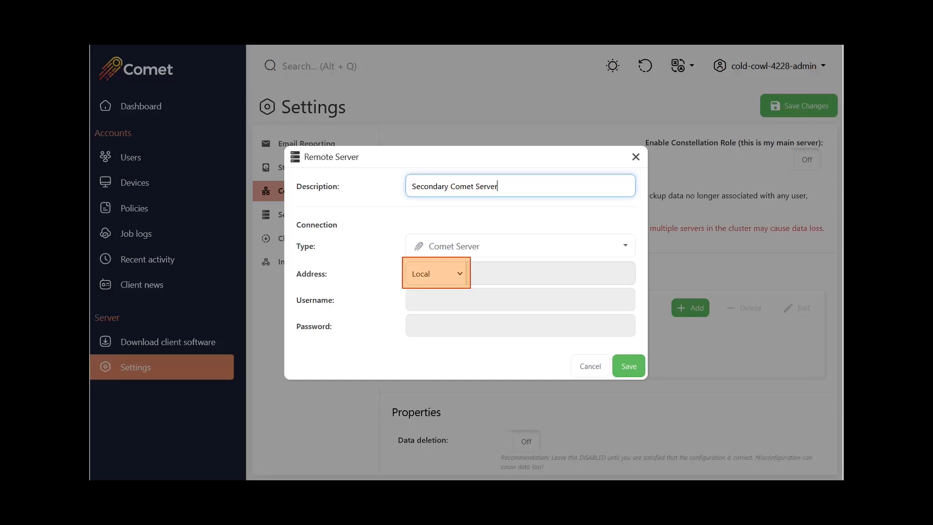
left_click(436, 273)
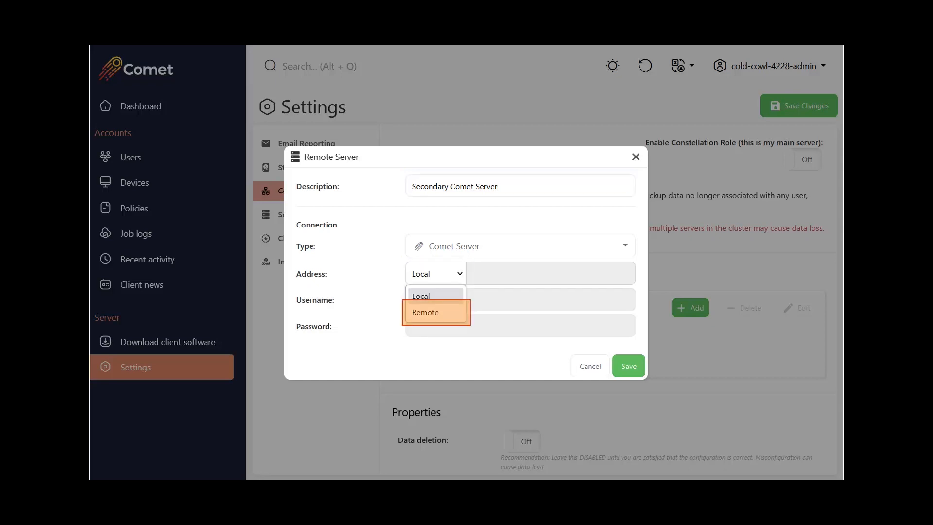
left_click(425, 312)
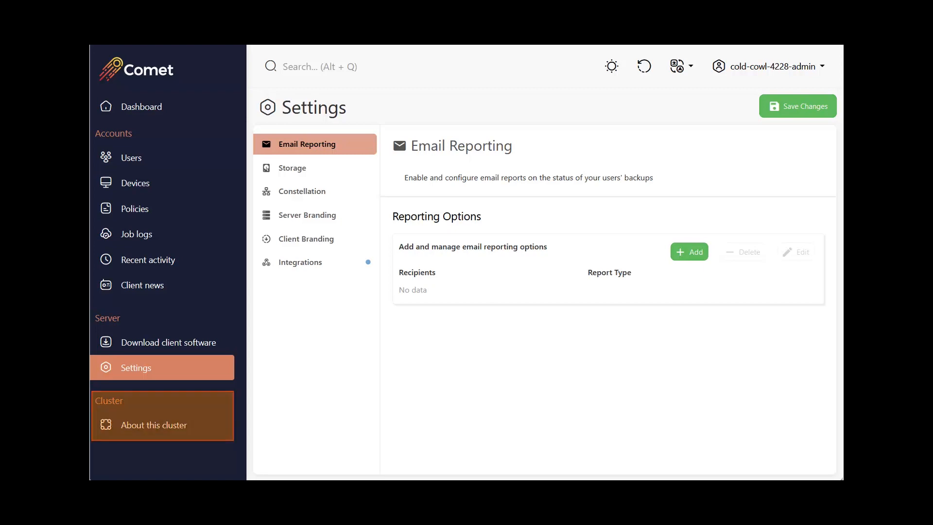
Step: Check the cluster information and turn on data deletion in the Constellation Role's properties
left_click(154, 425)
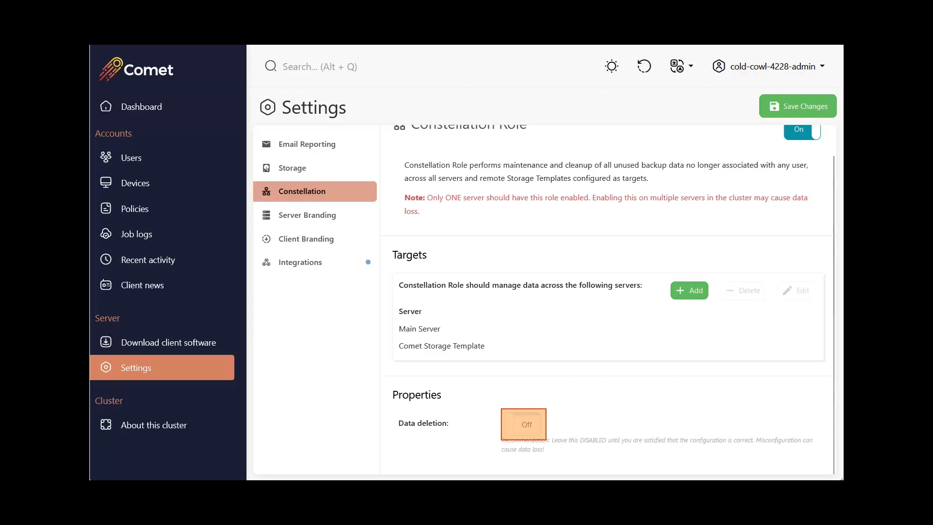
left_click(523, 424)
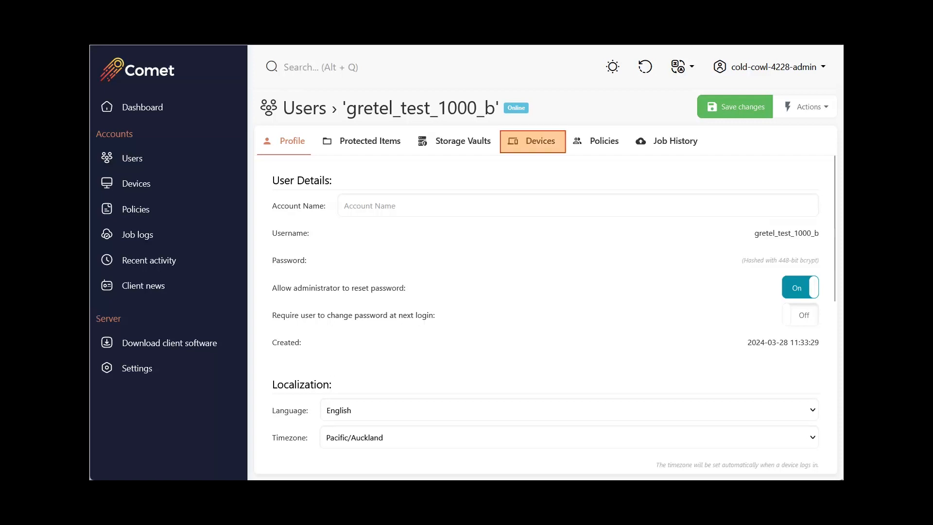
Step: Start a restore on the user's device from the Cloud Storage vault and expand the File and Folder Backup protected item
left_click(533, 141)
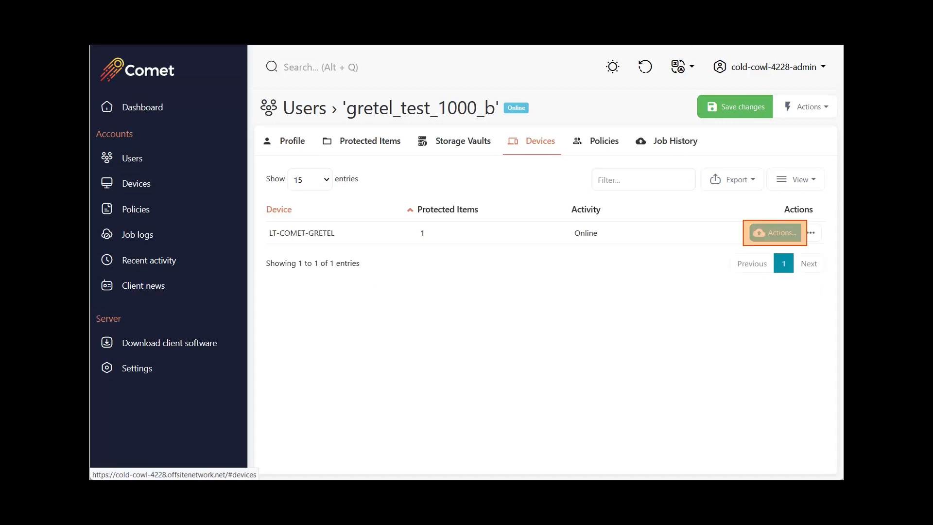
left_click(775, 233)
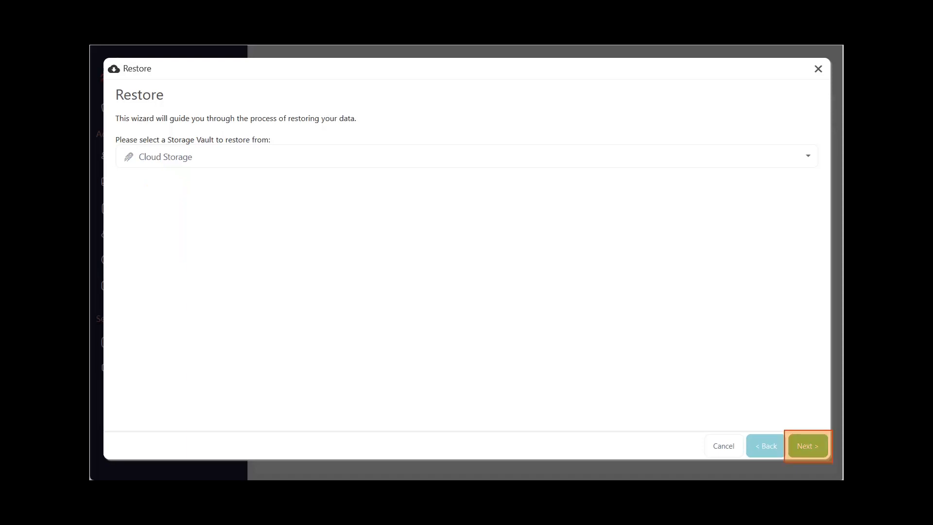
left_click(808, 446)
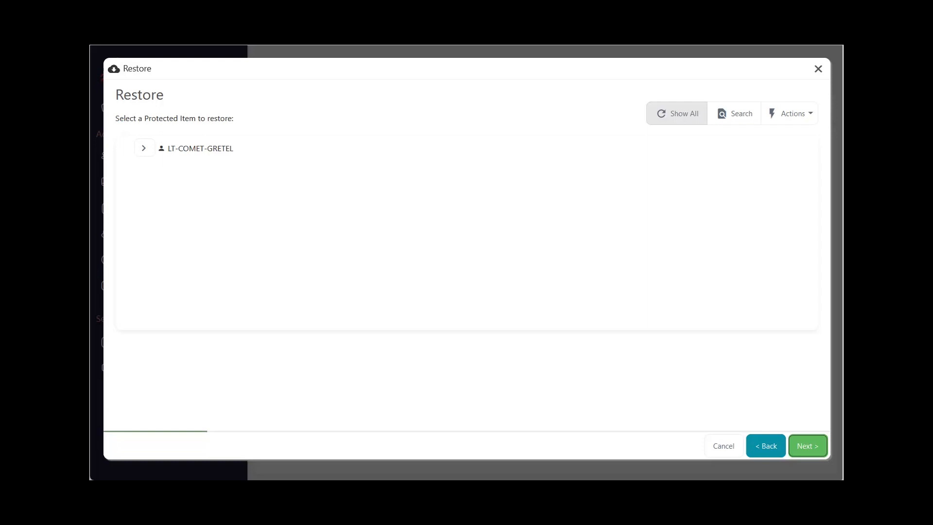
left_click(144, 148)
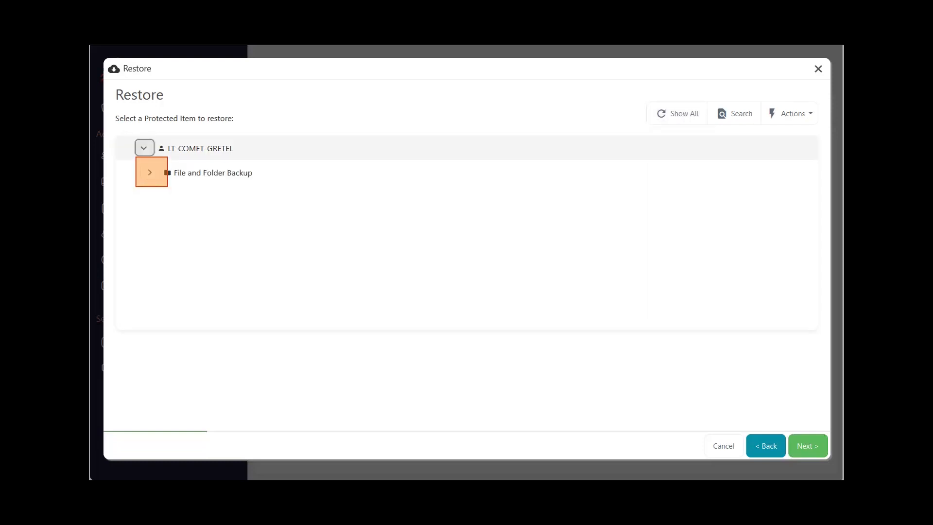
left_click(151, 172)
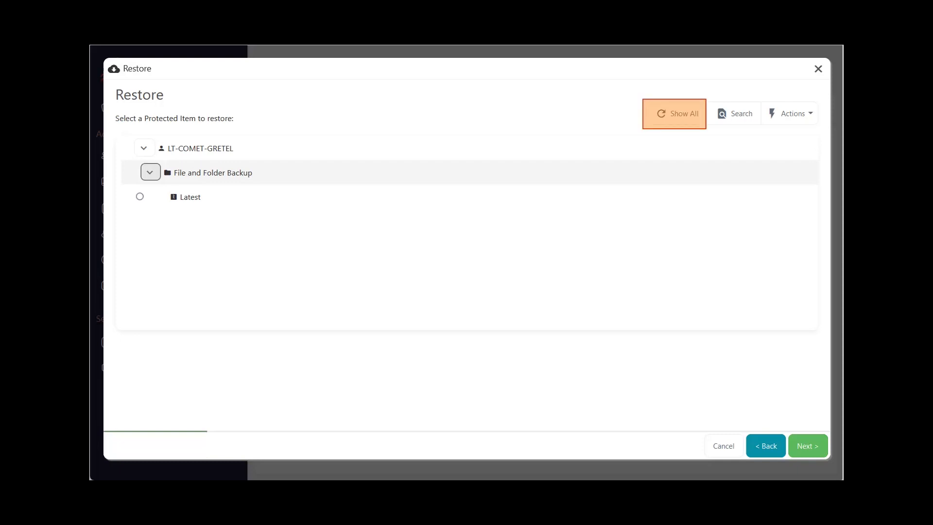
left_click(674, 114)
left_click(144, 148)
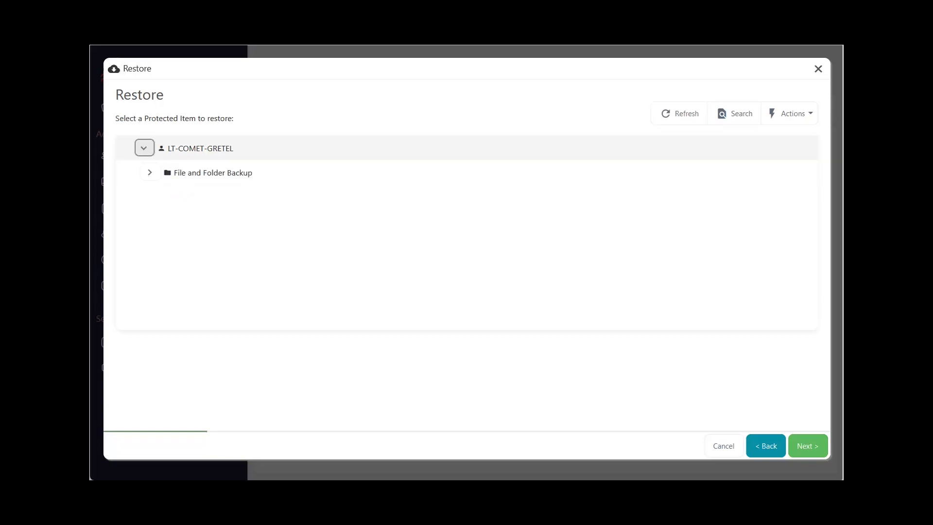
left_click(150, 172)
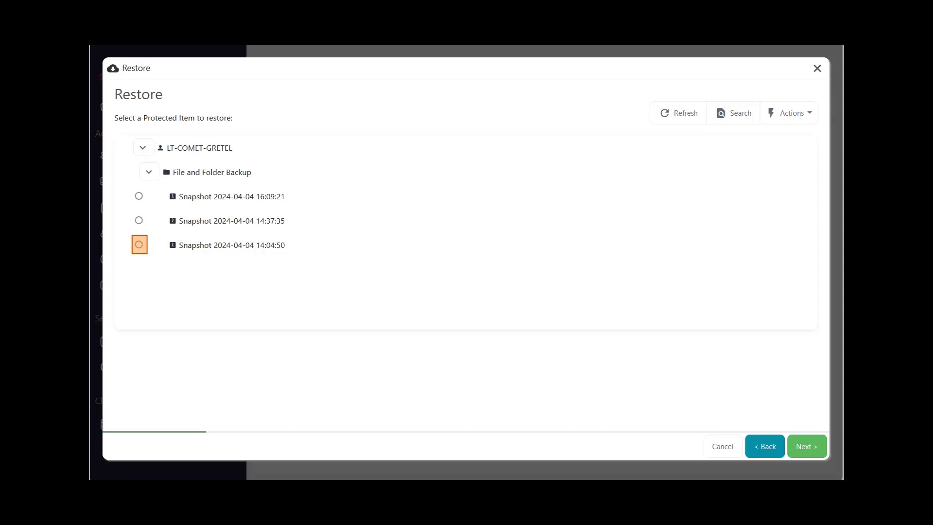
left_click(139, 245)
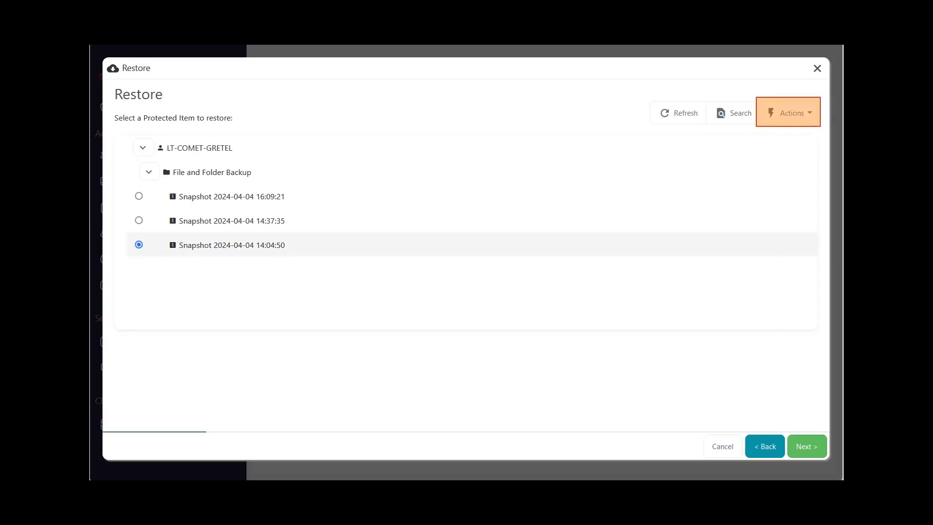
left_click(789, 113)
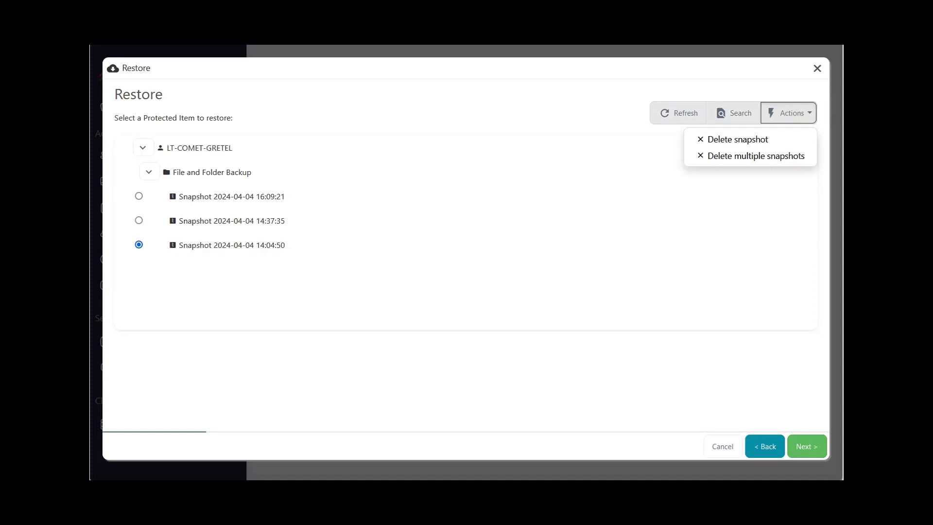